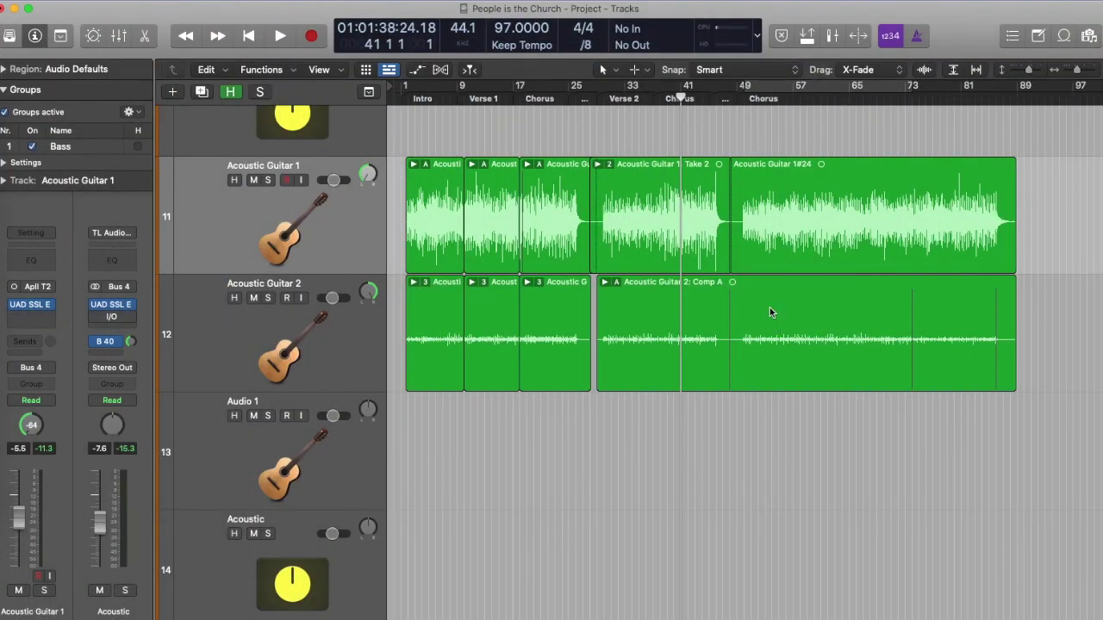
# Play back the acoustic guitar tracks from bar 41 and stop at about bar 46
pyautogui.press('space')
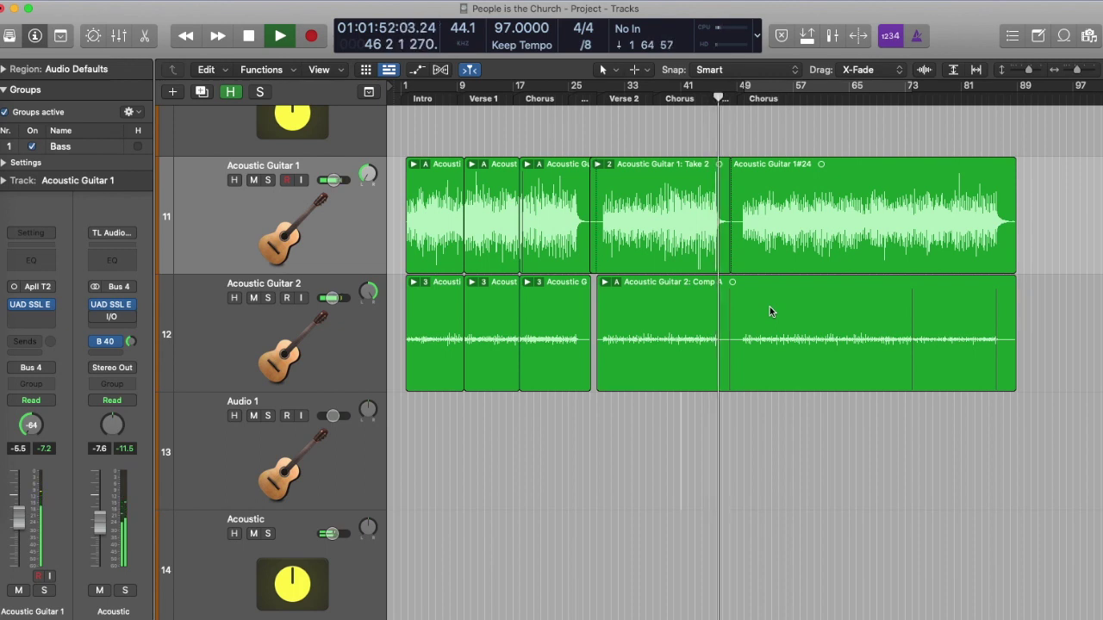
pyautogui.press('space')
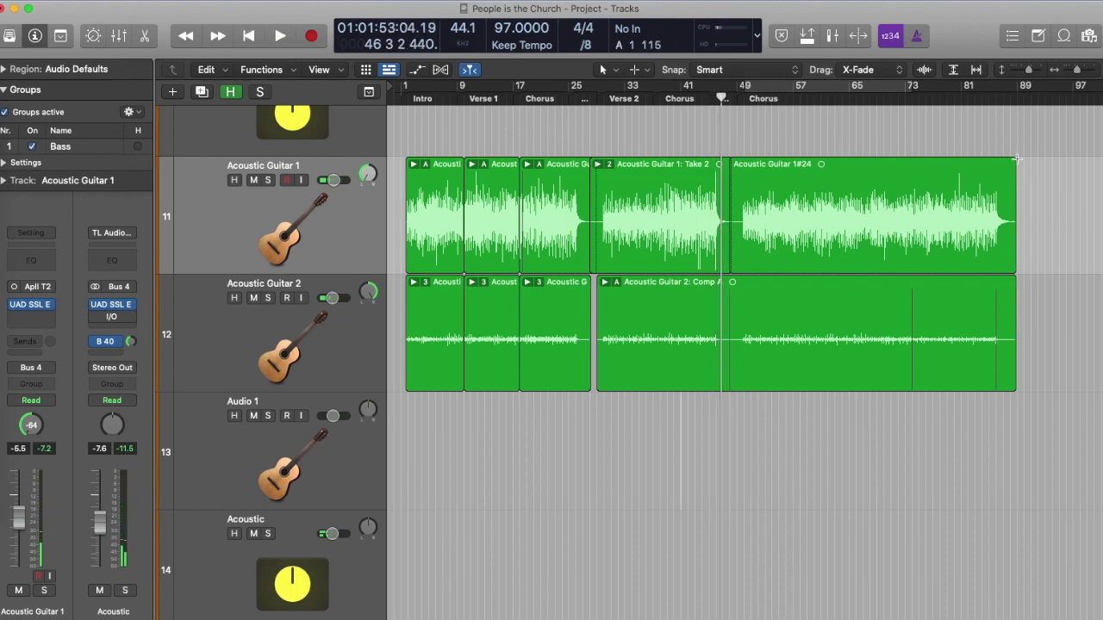
pyautogui.scroll(1, 1053, 176)
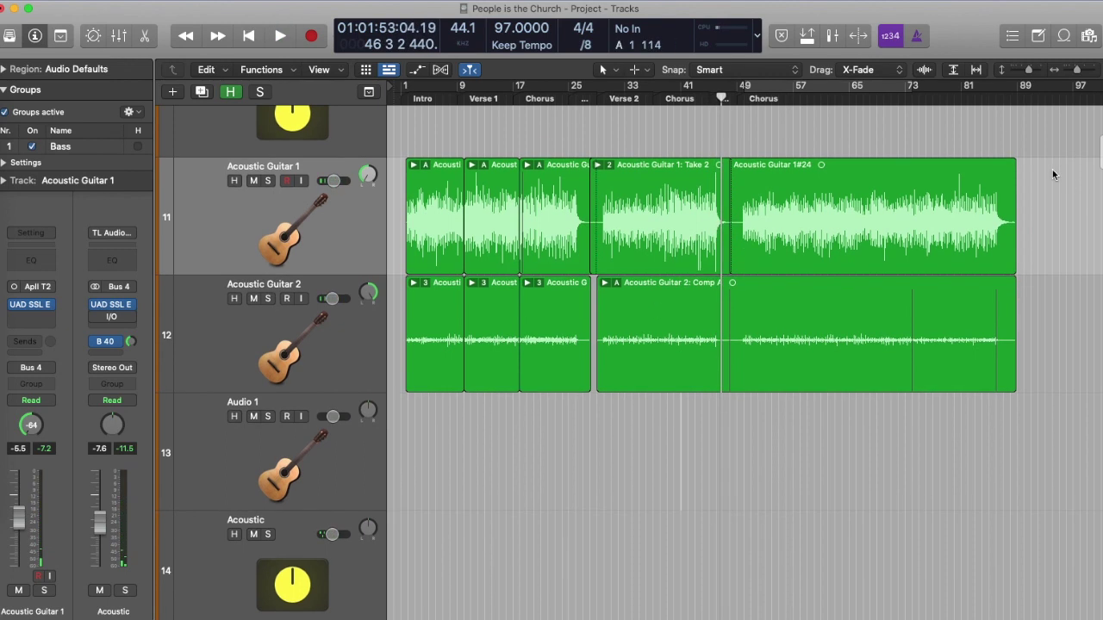
# Expand the Verse 2 take folder on the Acoustic Guitar 1 track to examine its takes, and collapse it again
pyautogui.click(525, 165)
pyautogui.scroll(2, 590, 283)
pyautogui.scroll(3, 590, 282)
pyautogui.click(527, 171)
pyautogui.click(599, 170)
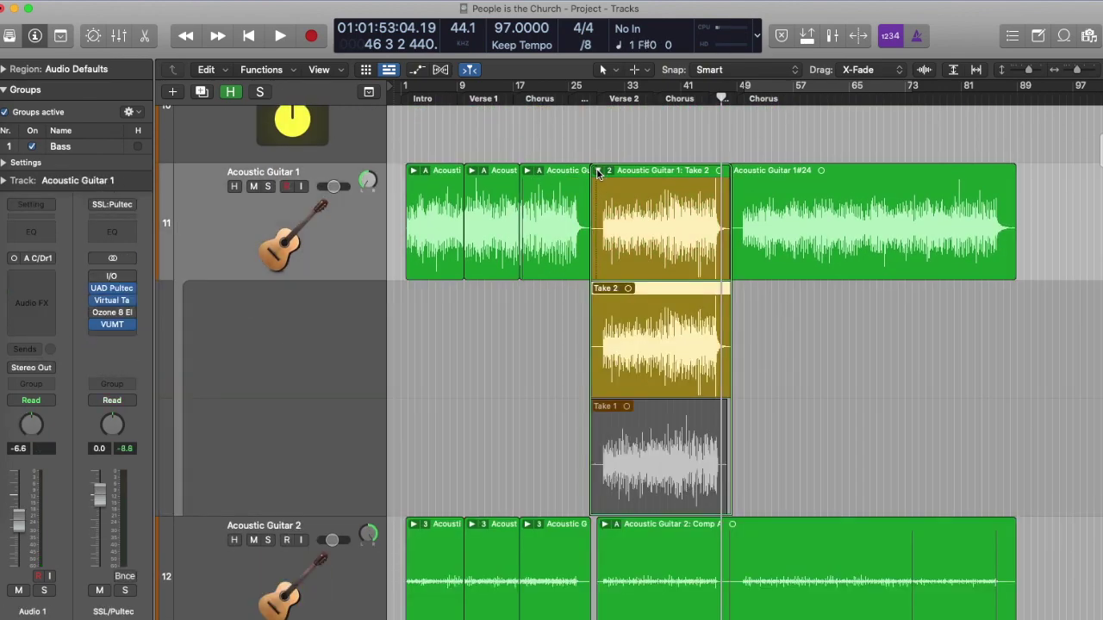
pyautogui.scroll(5, 821, 327)
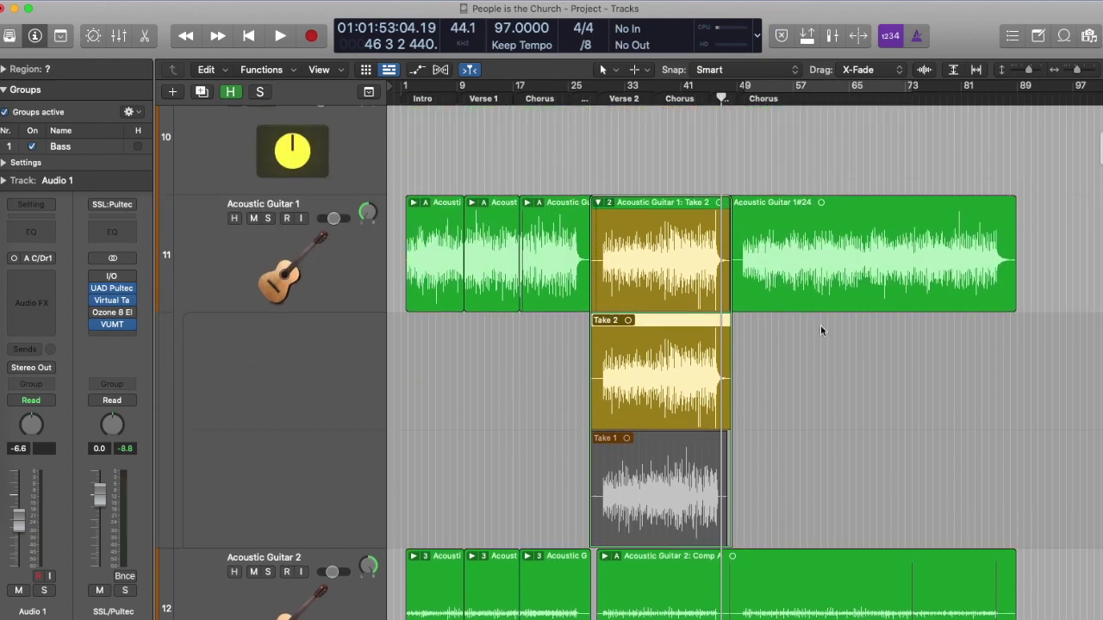
pyautogui.click(598, 205)
# Expand the Comp A take folder on the Acoustic Guitar 2 track to examine its takes, and collapse it again
pyautogui.click(603, 323)
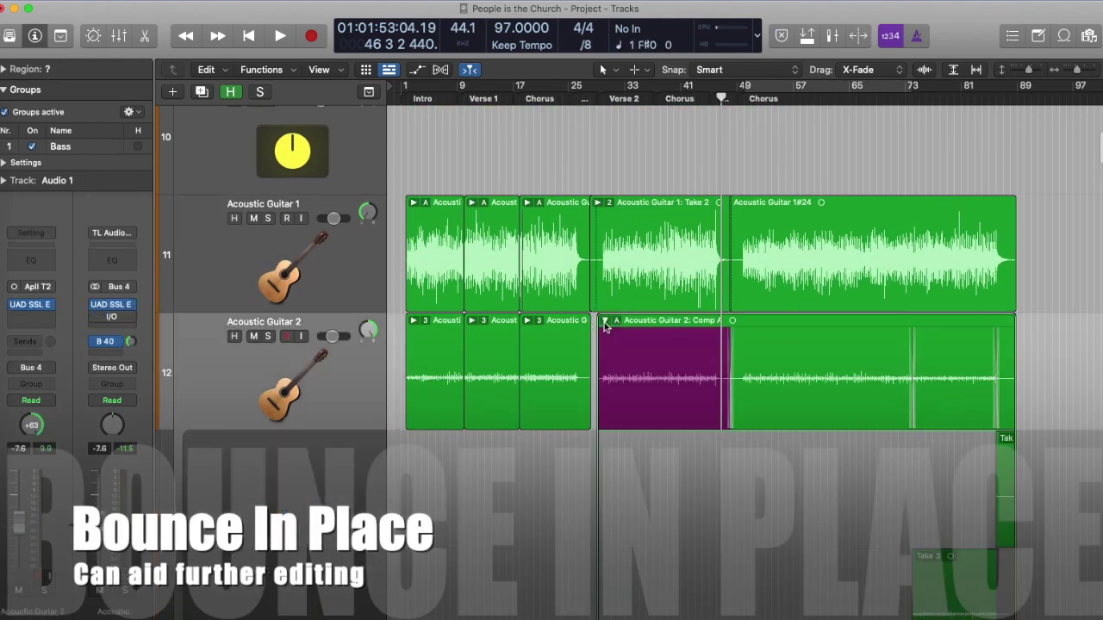
pyautogui.scroll(-2, 677, 333)
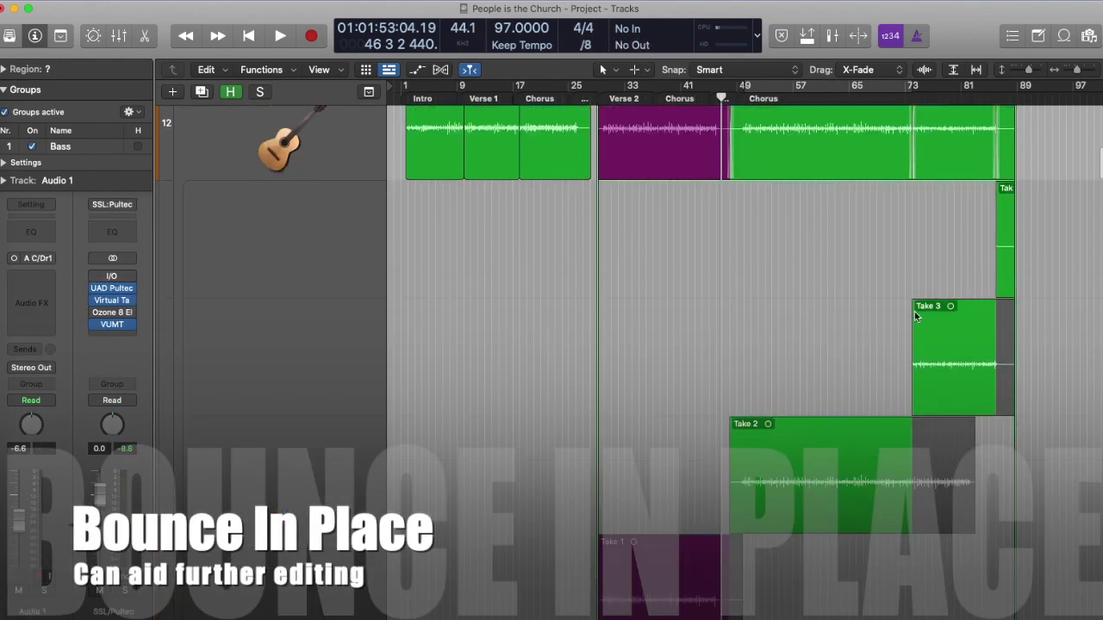
pyautogui.scroll(5, 830, 299)
pyautogui.click(605, 241)
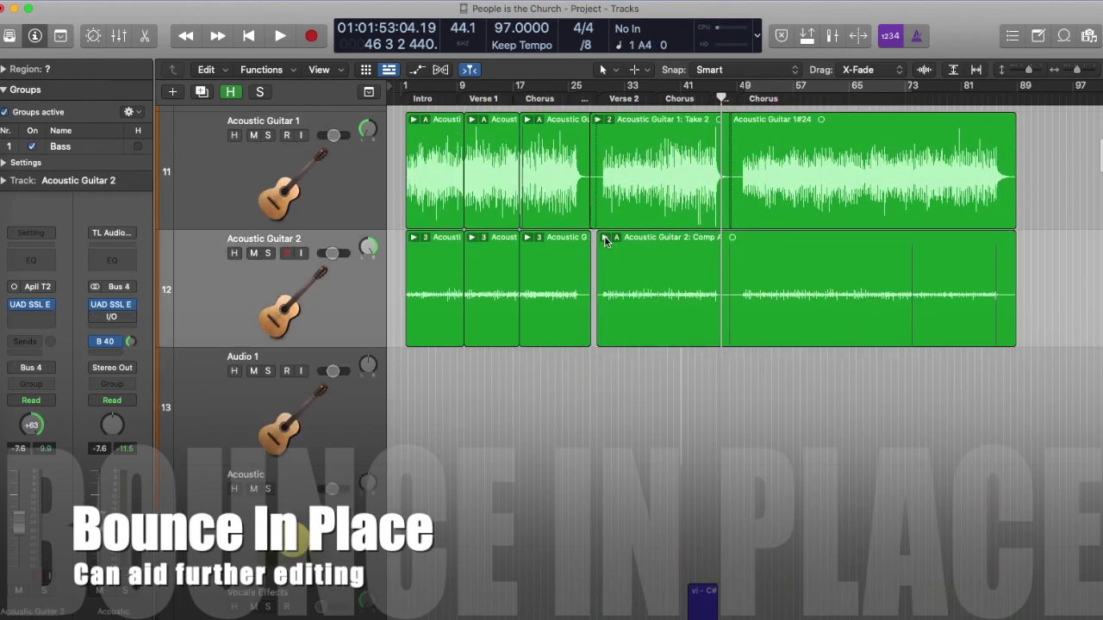
pyautogui.scroll(4, 683, 303)
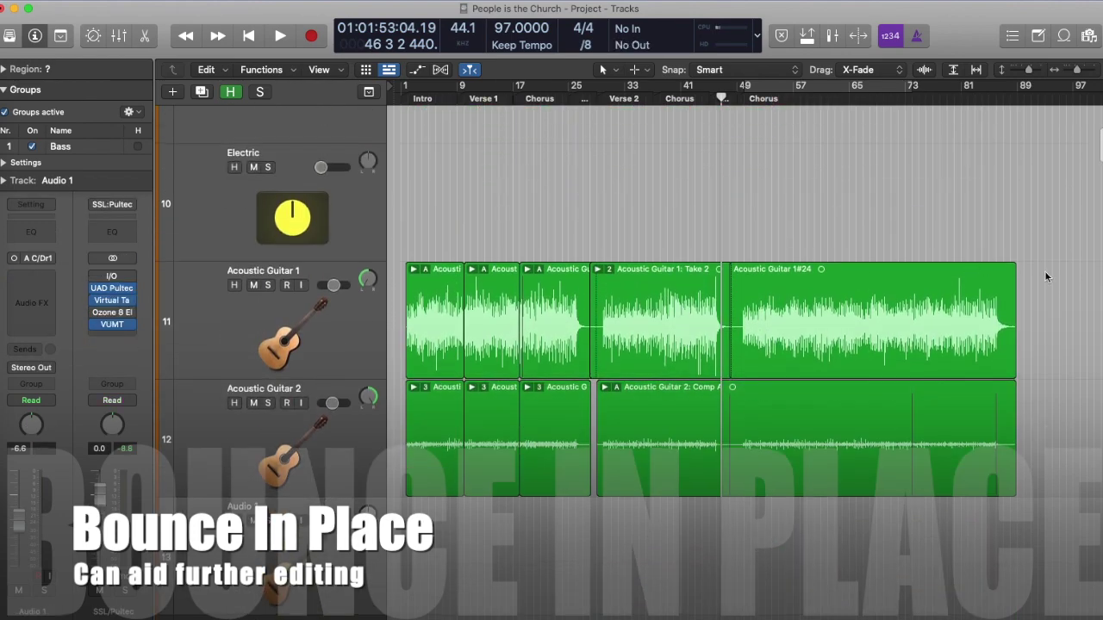
# Bounce all Acoustic Guitar 1 regions in place to a new track named Acoustic Guitar Final_bip, leaving the source and keeping Normalize off
pyautogui.moveTo(1063, 275); pyautogui.dragTo(411, 284)
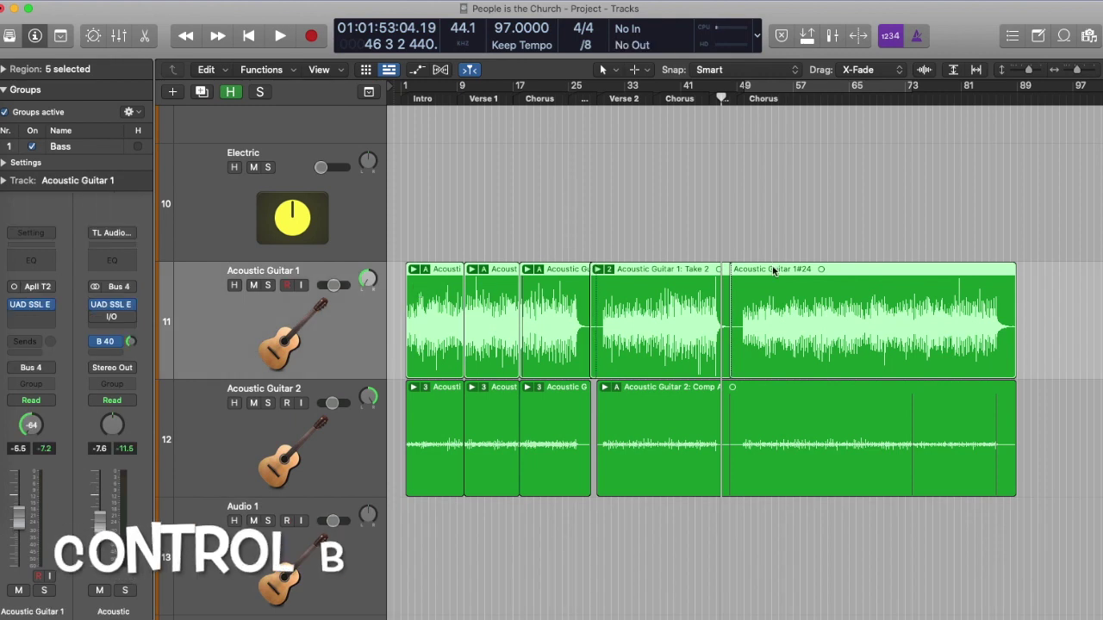
pyautogui.hotkey('ctrl', 'b')
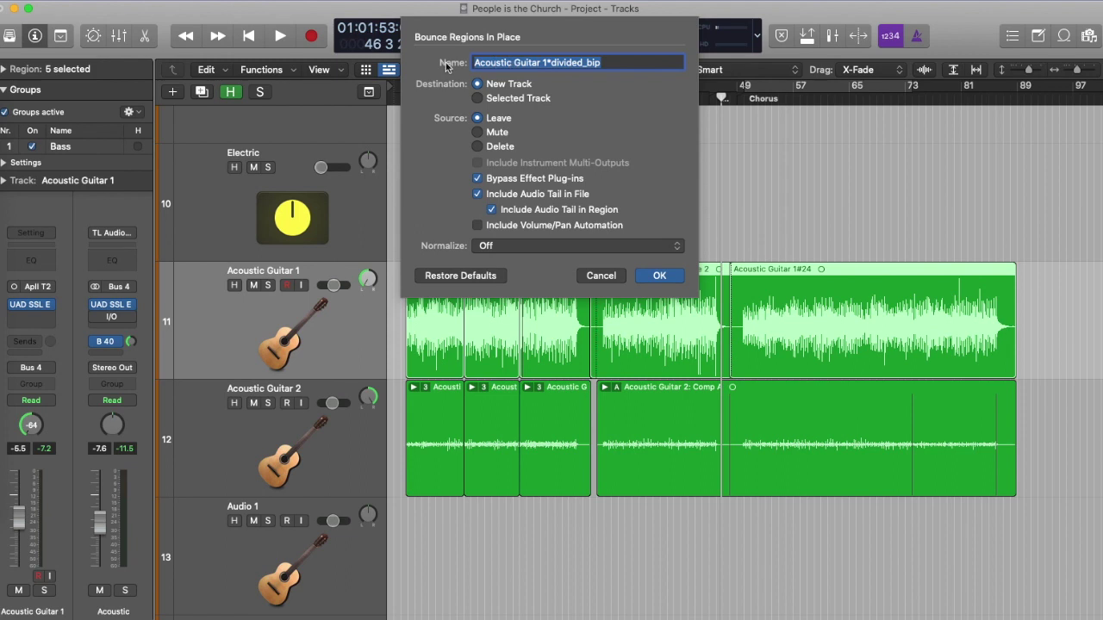
pyautogui.click(586, 62)
pyautogui.click(544, 62)
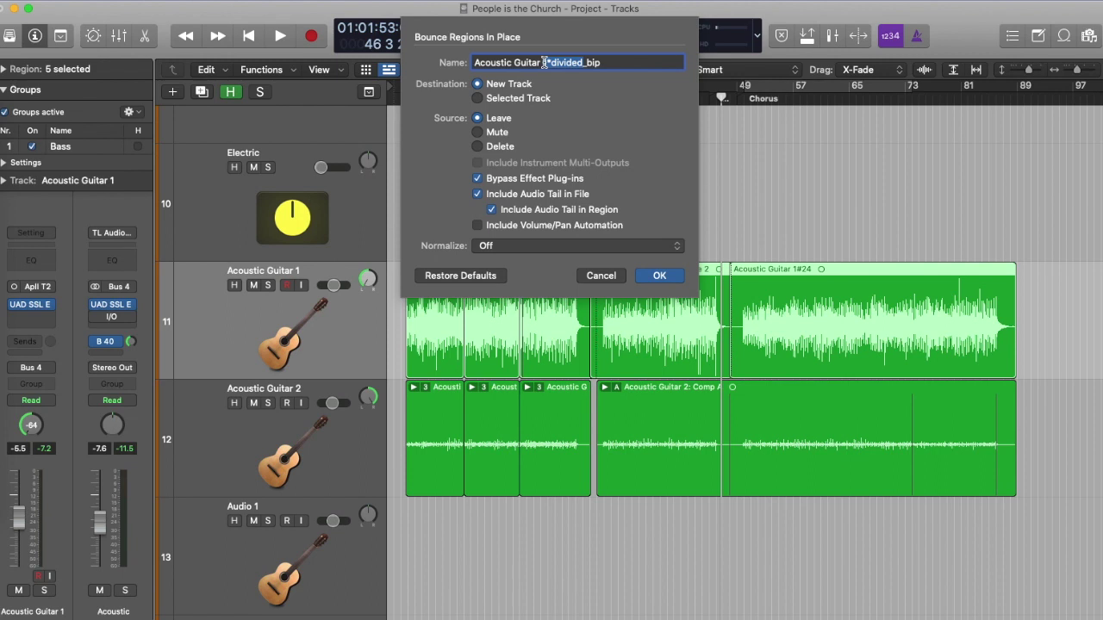
pyautogui.write('Final')
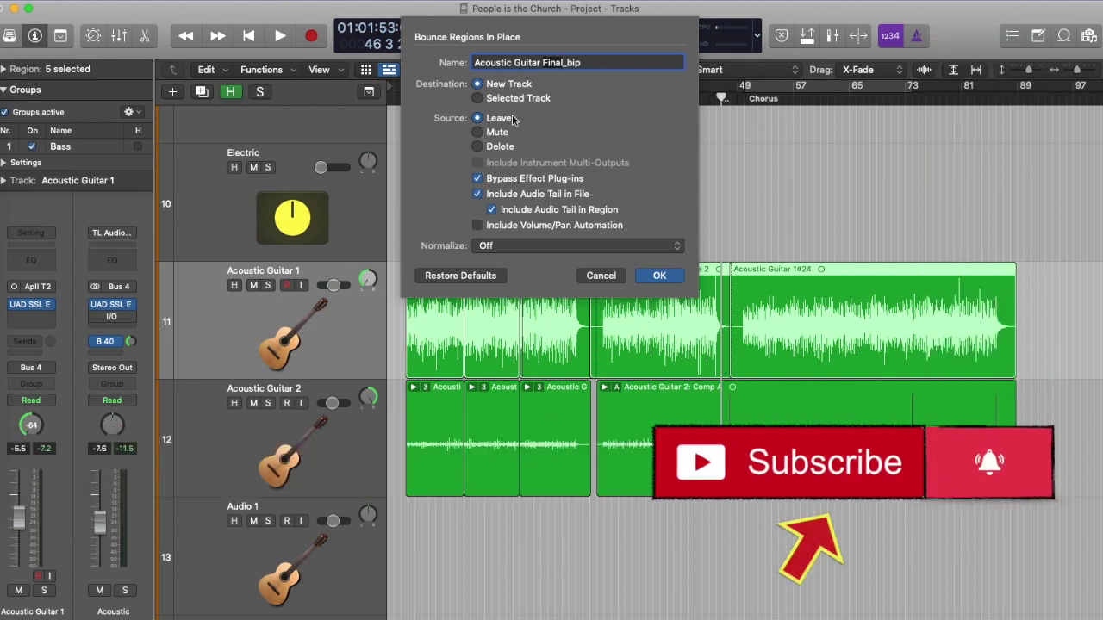
pyautogui.click(512, 246)
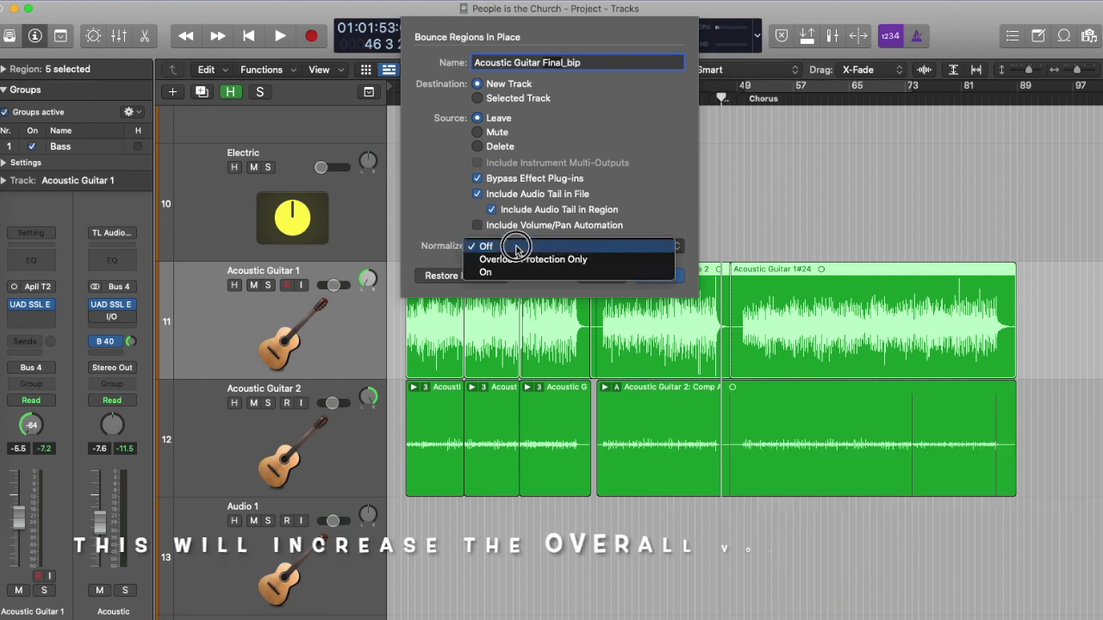
pyautogui.click(516, 248)
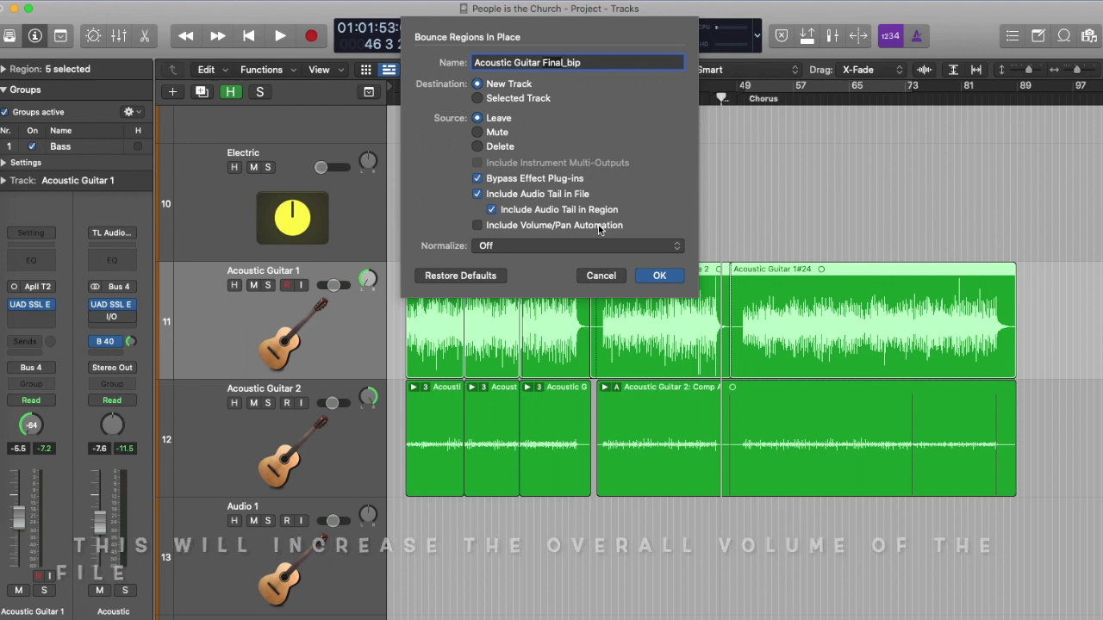
pyautogui.click(658, 276)
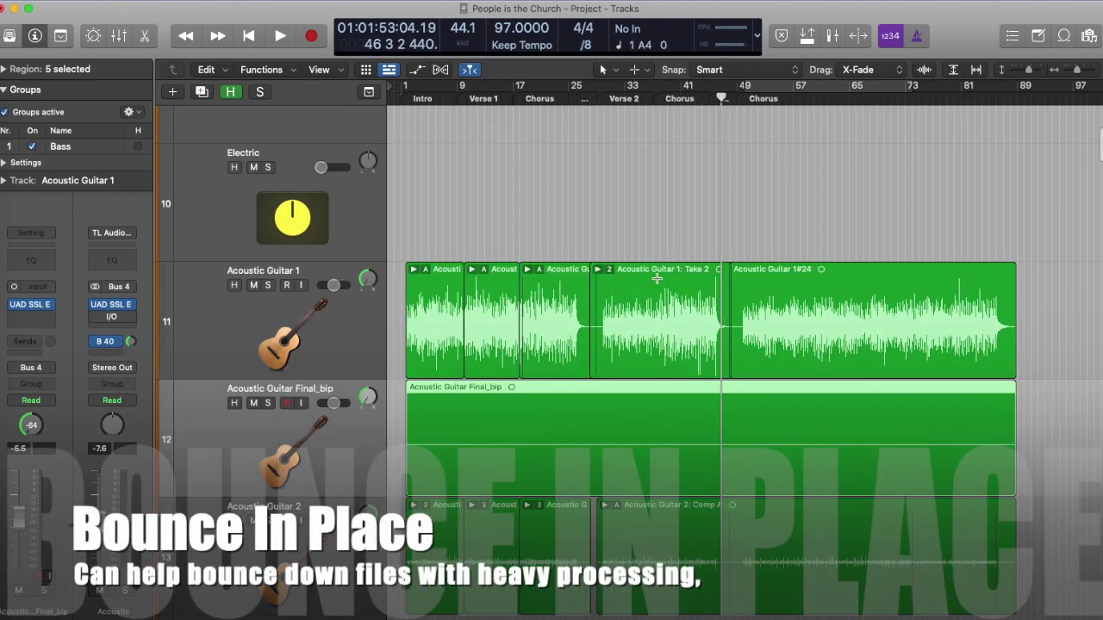
# Bounce all Acoustic Guitar 2 regions in place to a new track named Acoustic Guitar 2 Final_bip, leaving the source regions
pyautogui.scroll(-5, 678, 295)
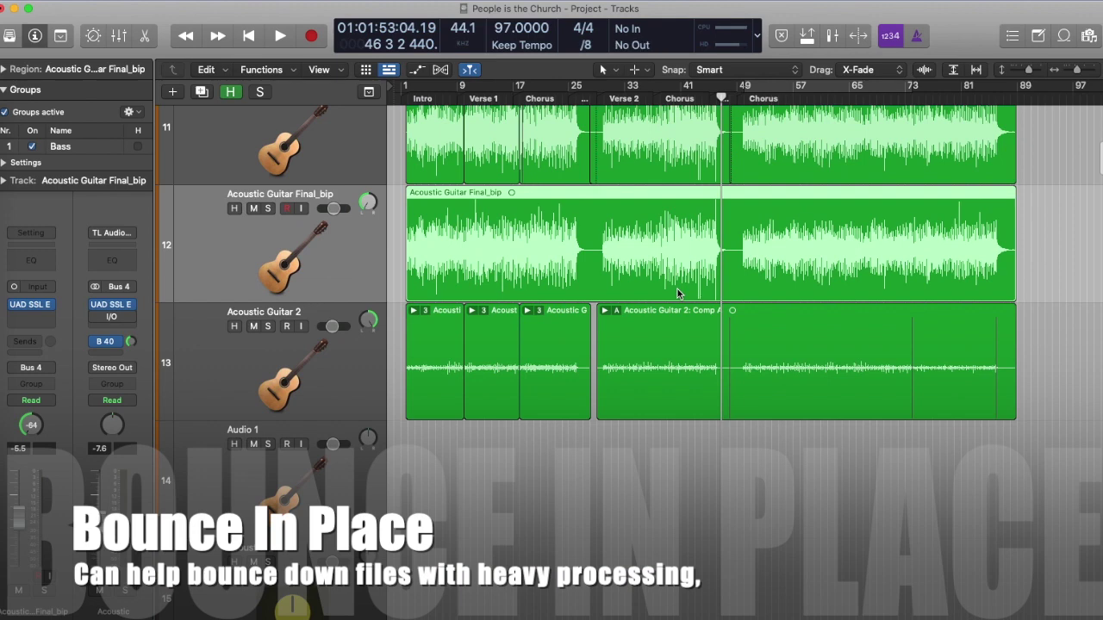
pyautogui.moveTo(1052, 320); pyautogui.dragTo(435, 342)
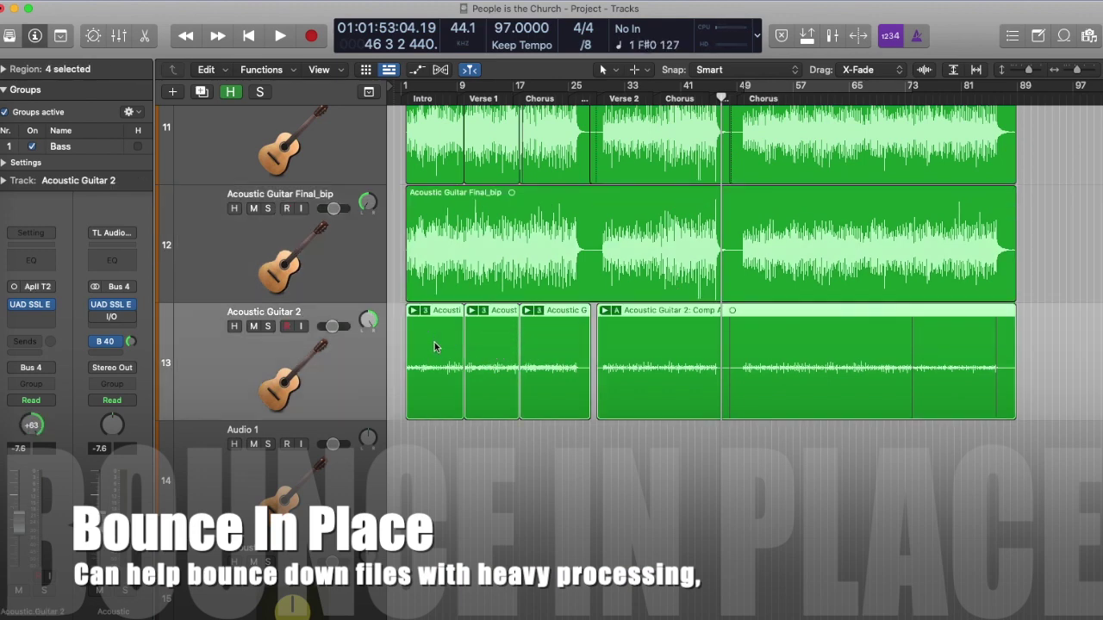
pyautogui.rightClick(786, 318)
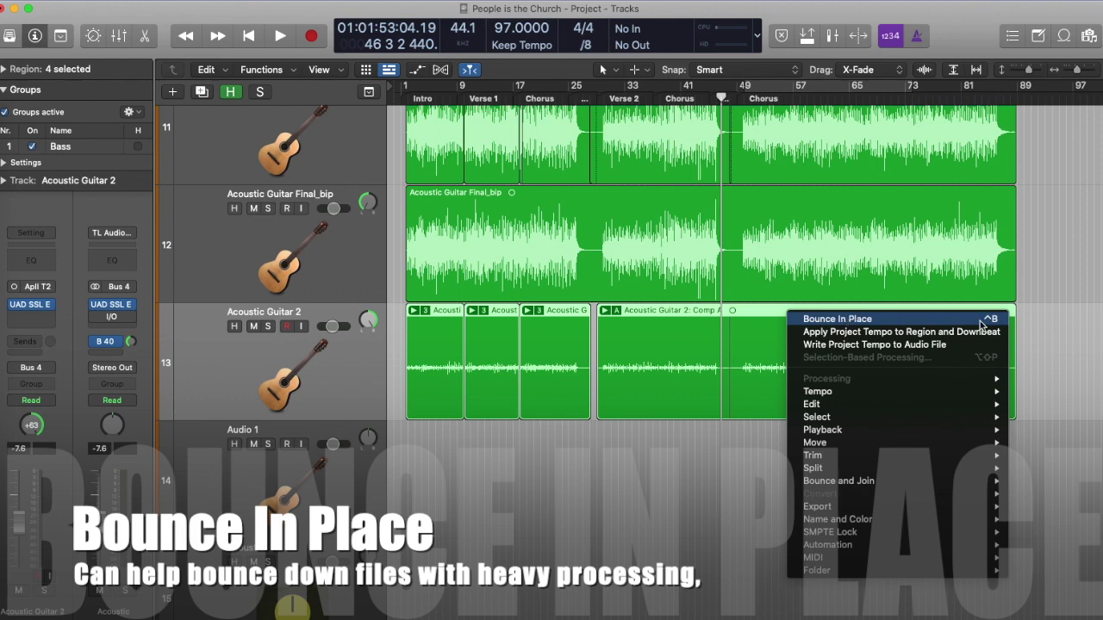
pyautogui.click(848, 319)
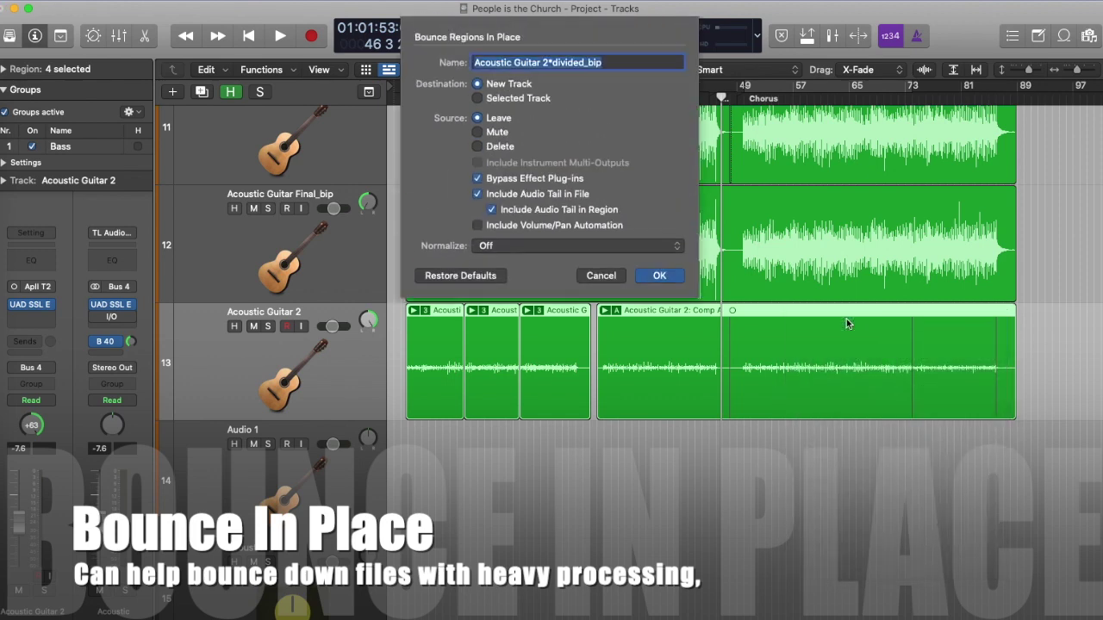
pyautogui.click(583, 62)
pyautogui.moveTo(571, 62); pyautogui.dragTo(549, 62)
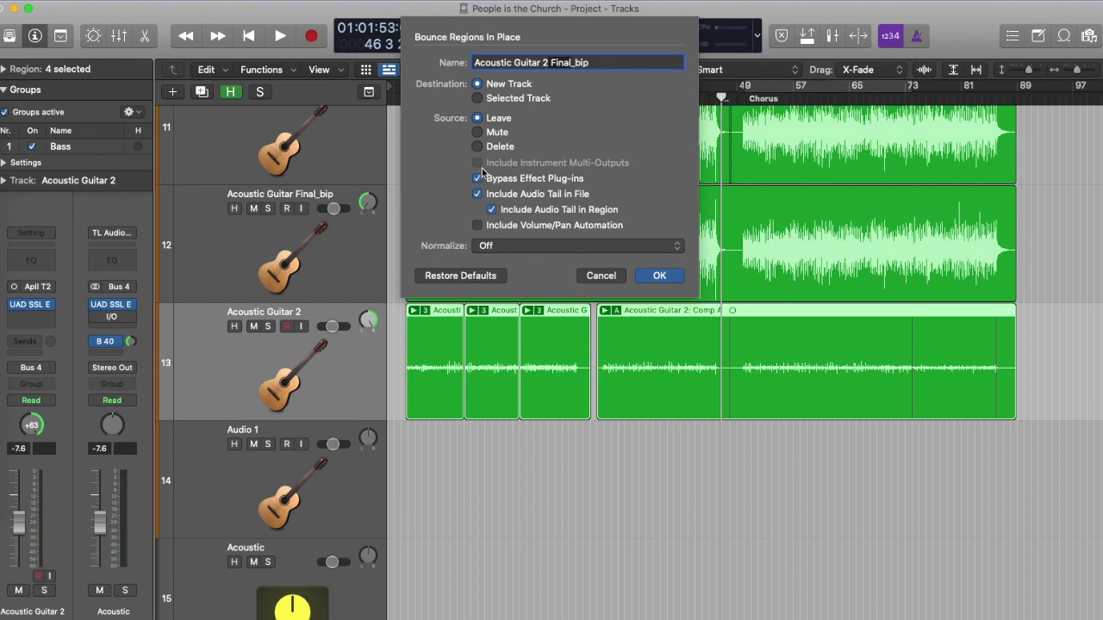
pyautogui.click(660, 276)
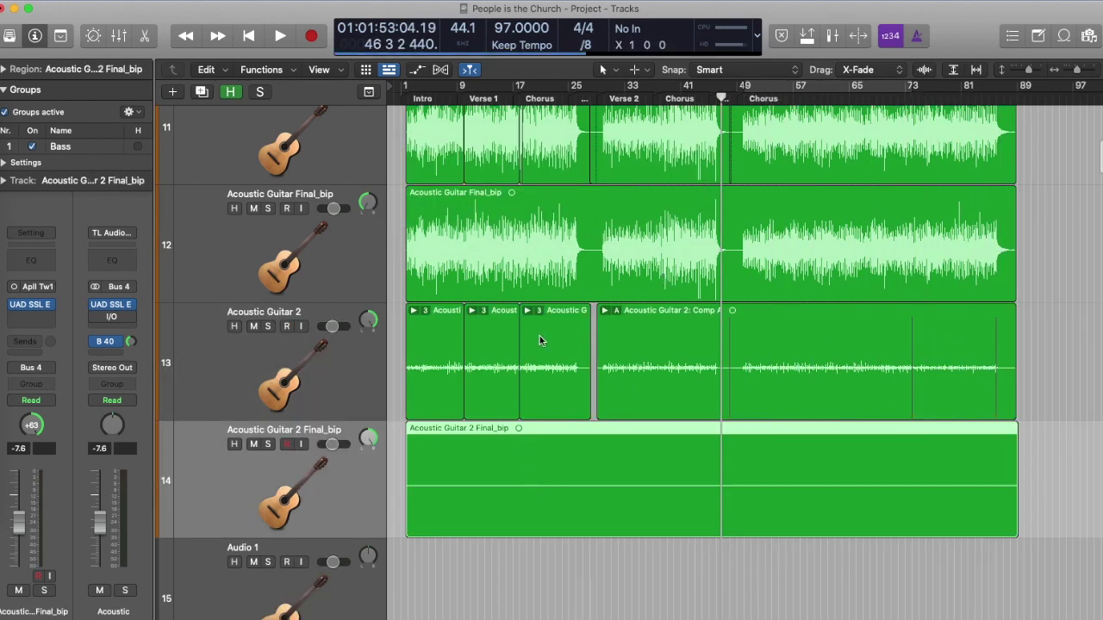
# Move the Acoustic Guitar 2 track directly below Acoustic Guitar 1, above the Acoustic Guitar Final_bip track
pyautogui.scroll(3, 560, 346)
pyautogui.click(347, 433)
pyautogui.moveTo(202, 356); pyautogui.dragTo(202, 283)
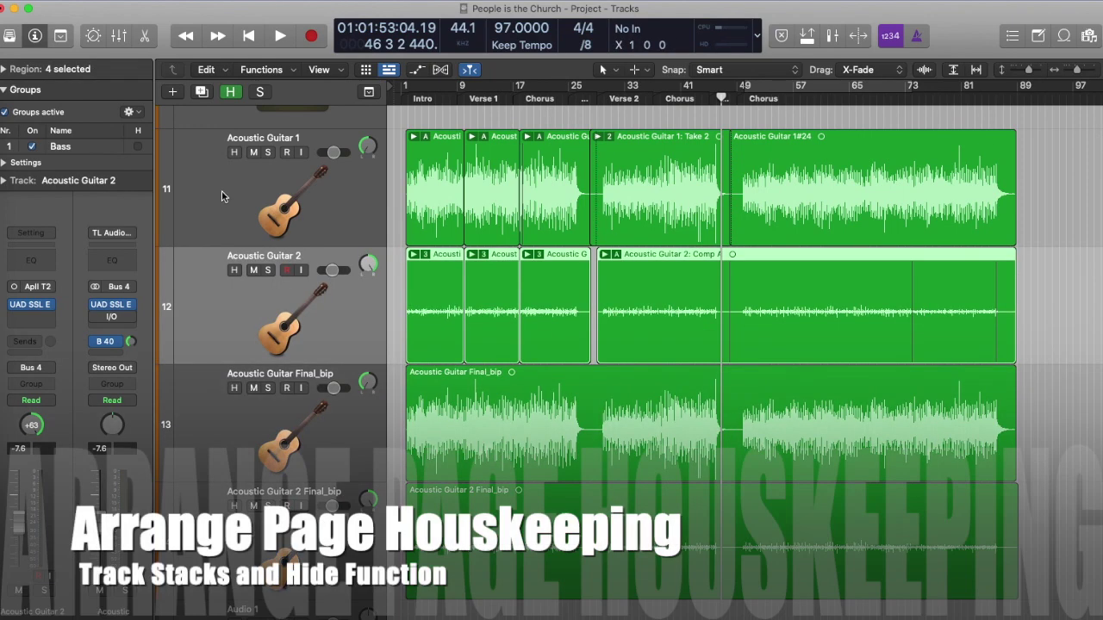
# Select the Acoustic Guitar 1 and 2 tracks together and move them to the start of the track list, above Audio 22
pyautogui.keyDown('shift'); pyautogui.click(224, 187); pyautogui.keyUp('shift')
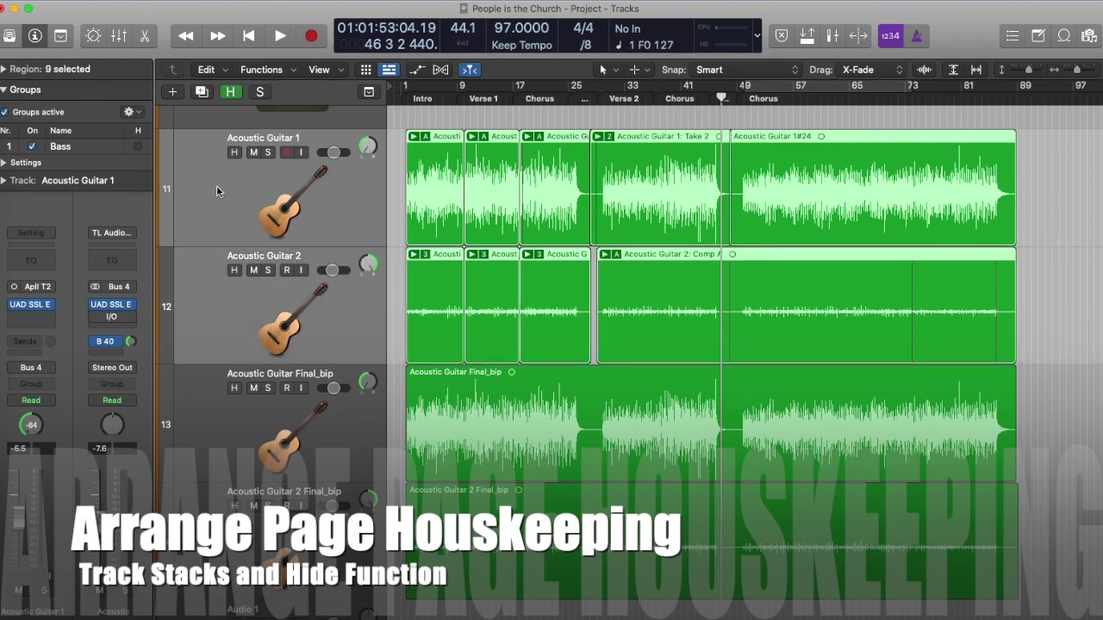
pyautogui.scroll(5, 225, 189)
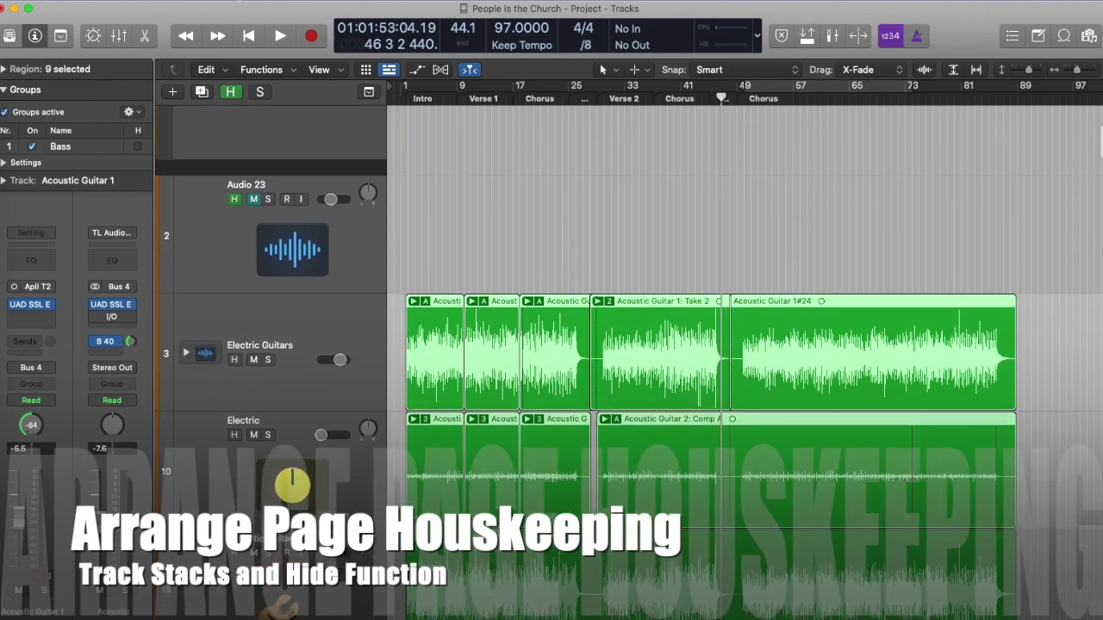
pyautogui.scroll(3, 603, 344)
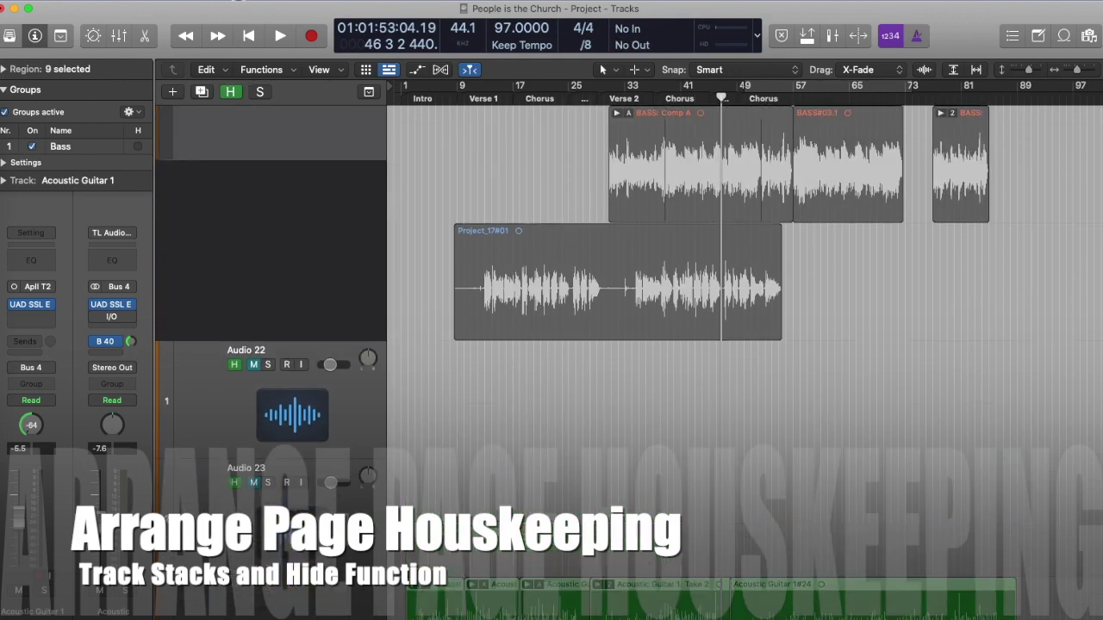
pyautogui.scroll(3, 702, 345)
pyautogui.scroll(-2, 497, 386)
pyautogui.scroll(2, 497, 386)
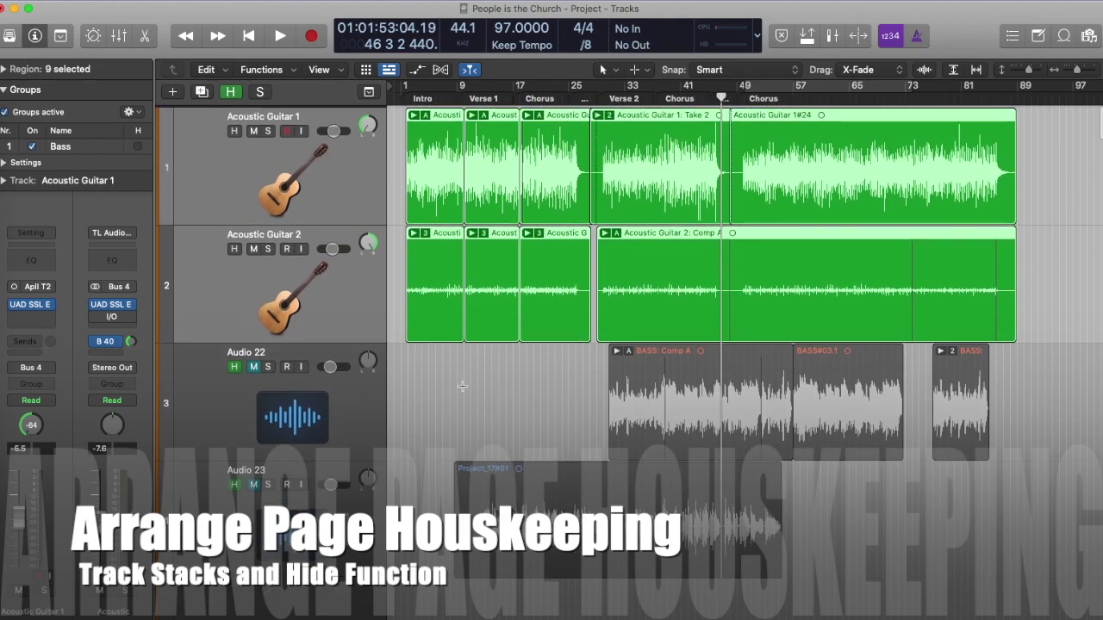
# Mark the Acoustic Guitar 1 and Acoustic Guitar 2 tracks for hiding and mute both of them
pyautogui.click(234, 130)
pyautogui.click(232, 247)
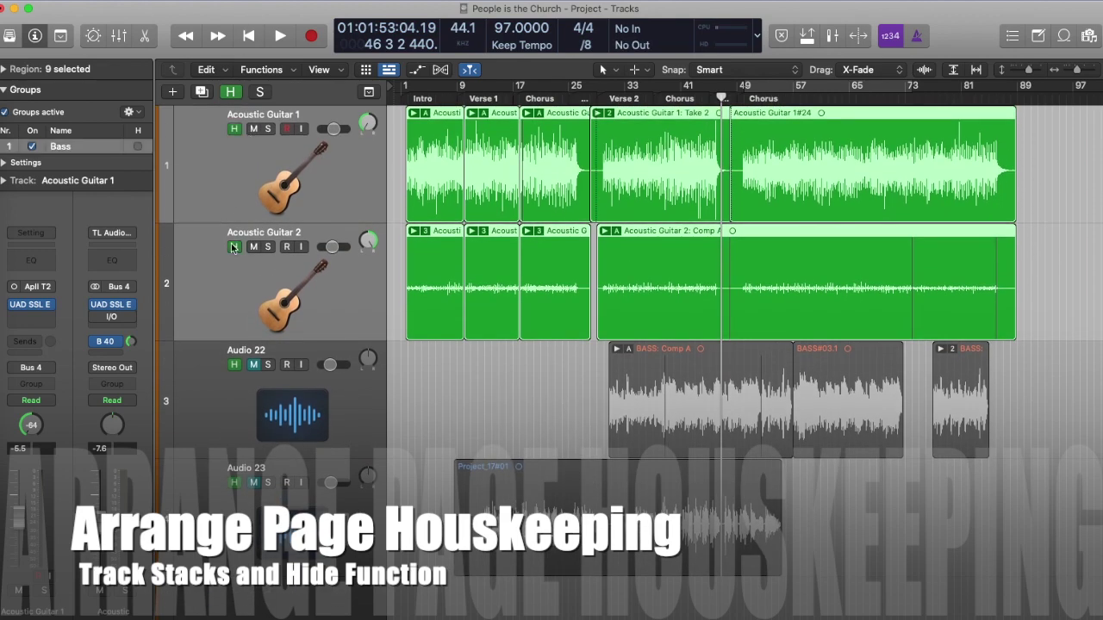
pyautogui.click(255, 131)
pyautogui.click(252, 248)
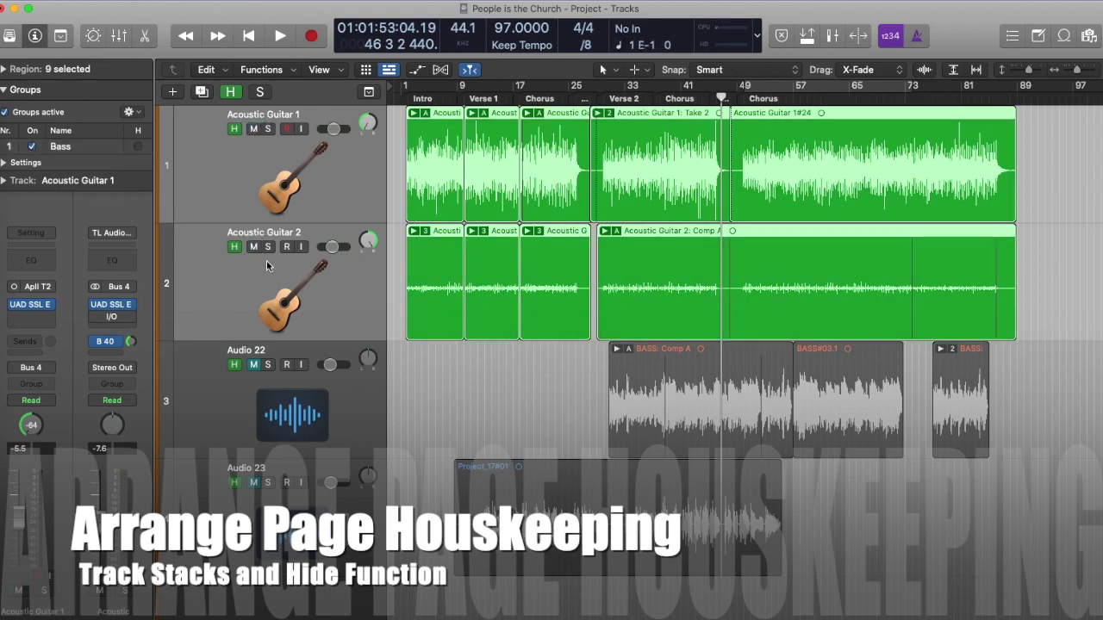
pyautogui.click(255, 131)
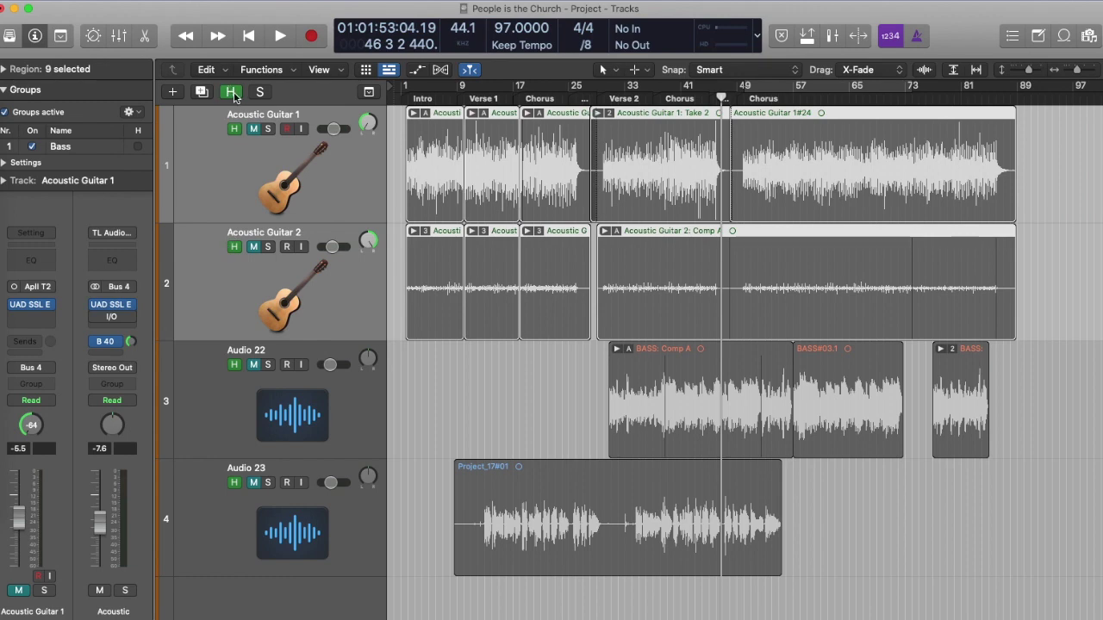
# Hide all tracks marked for hiding, and show them again
pyautogui.click(233, 93)
pyautogui.click(233, 93)
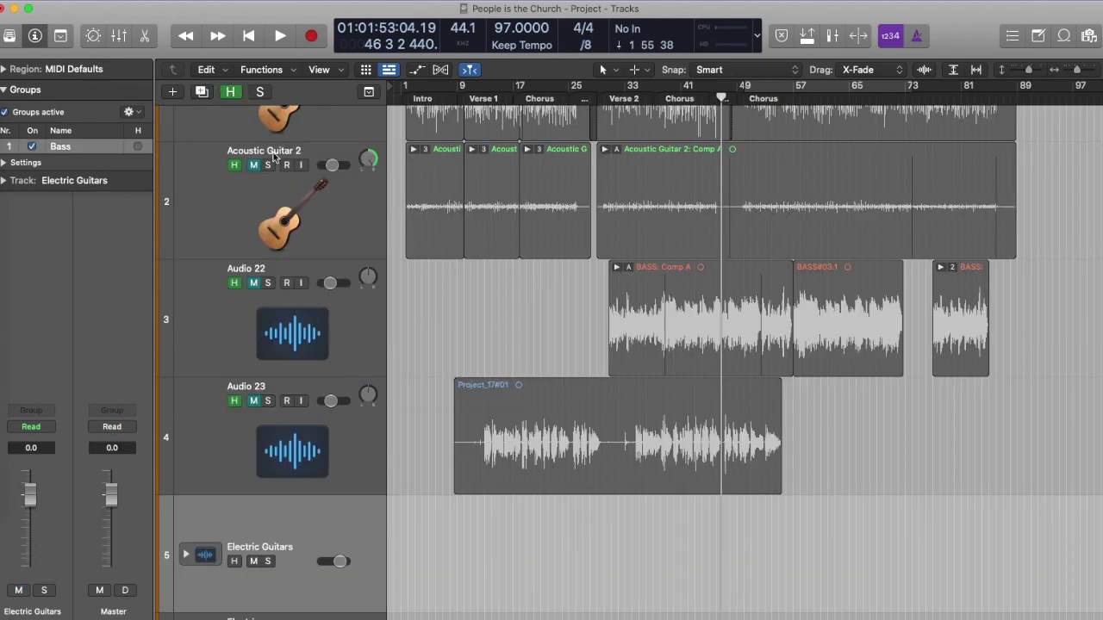
pyautogui.scroll(3, 387, 224)
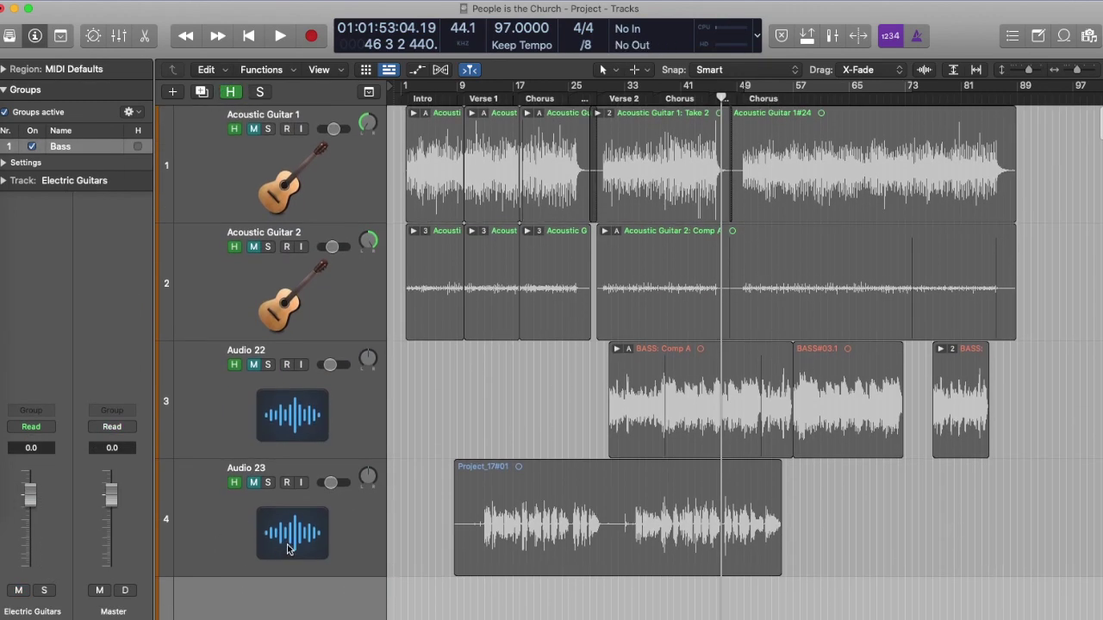
# Group the Acoustic Guitar 1, Acoustic Guitar 2, Audio 22 and Audio 23 tracks into a folder stack named Old Audio
pyautogui.click(202, 507)
pyautogui.hotkey('shift', 'Up')
pyautogui.hotkey('shift', 'Up')
pyautogui.hotkey('shift', 'Up')
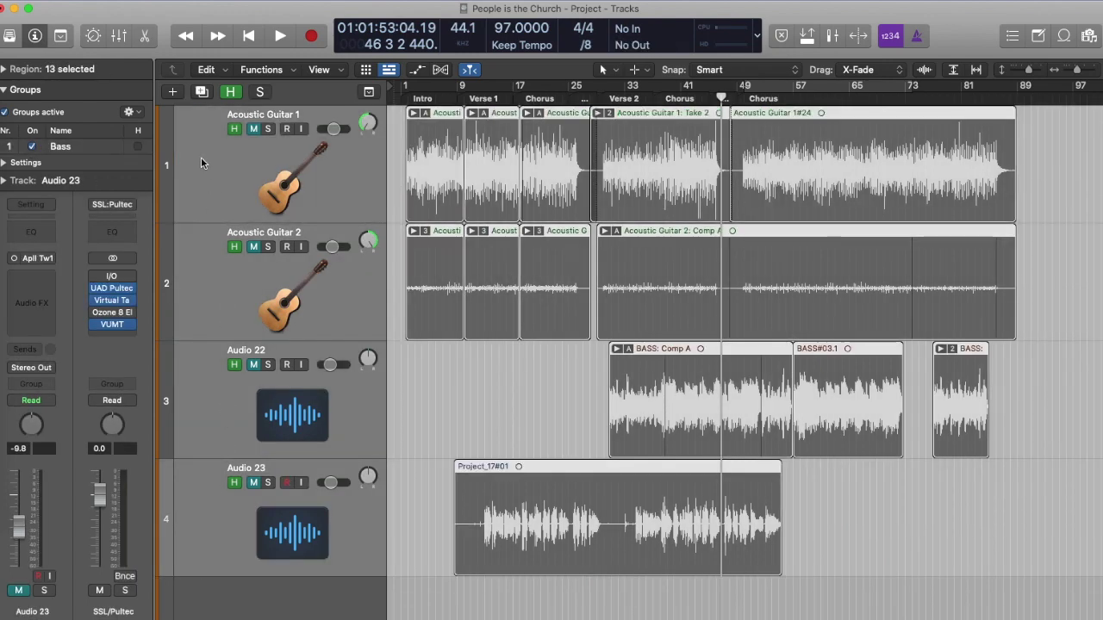
pyautogui.rightClick(207, 165)
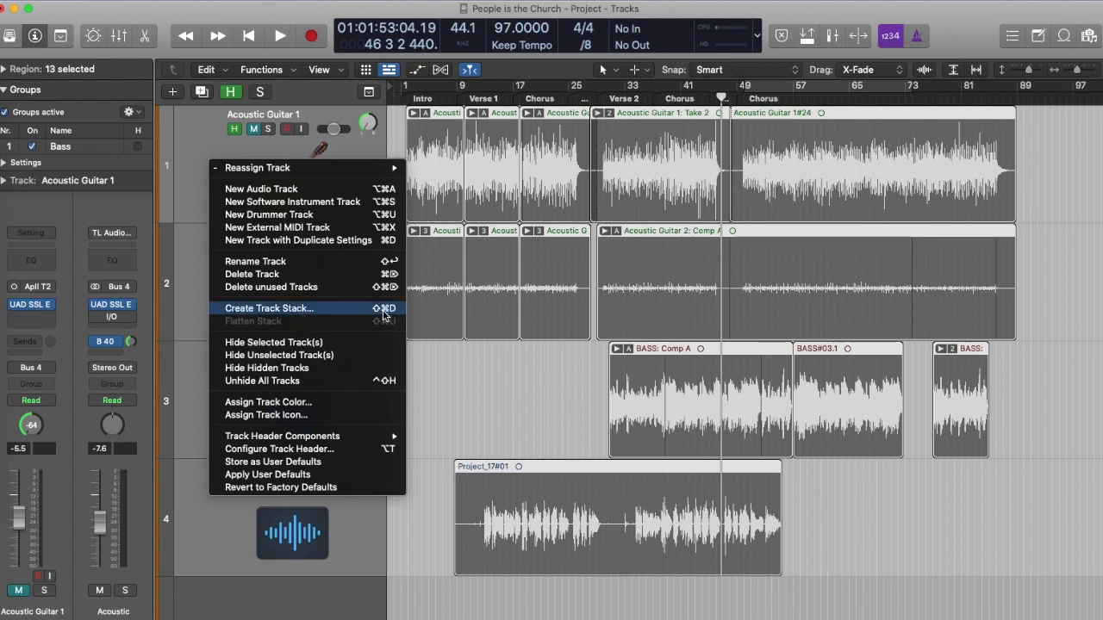
pyautogui.click(325, 313)
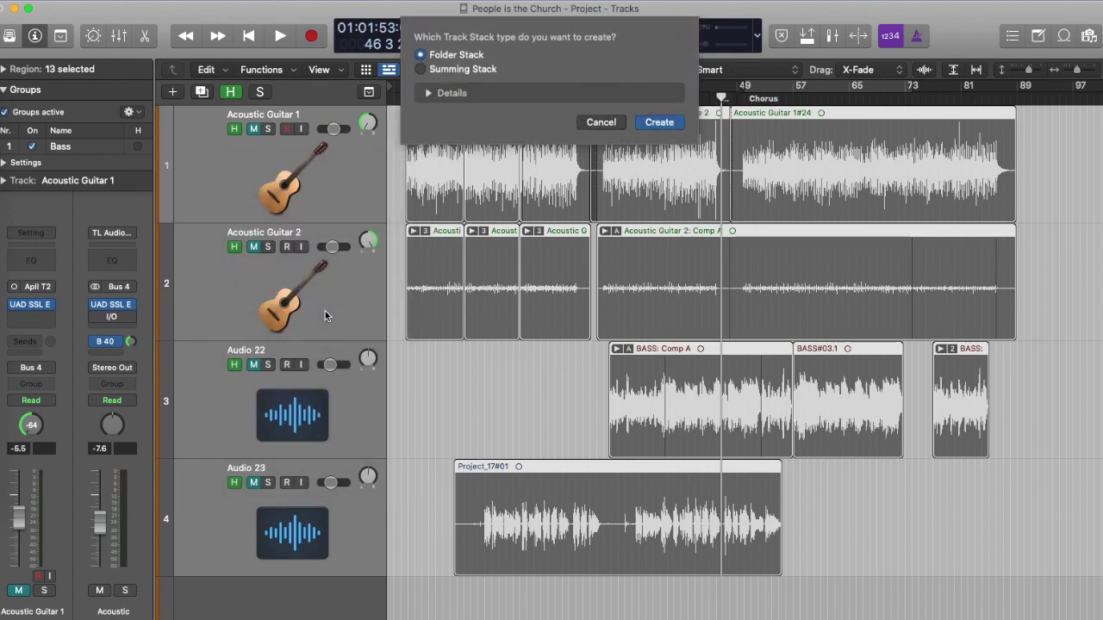
pyautogui.click(657, 124)
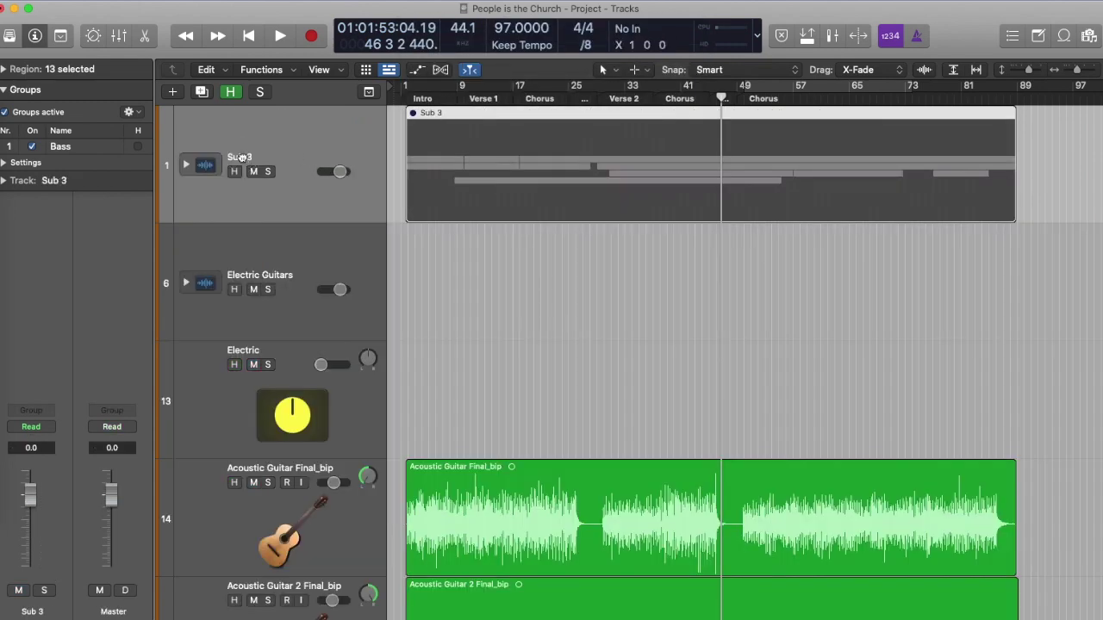
pyautogui.doubleClick(241, 158)
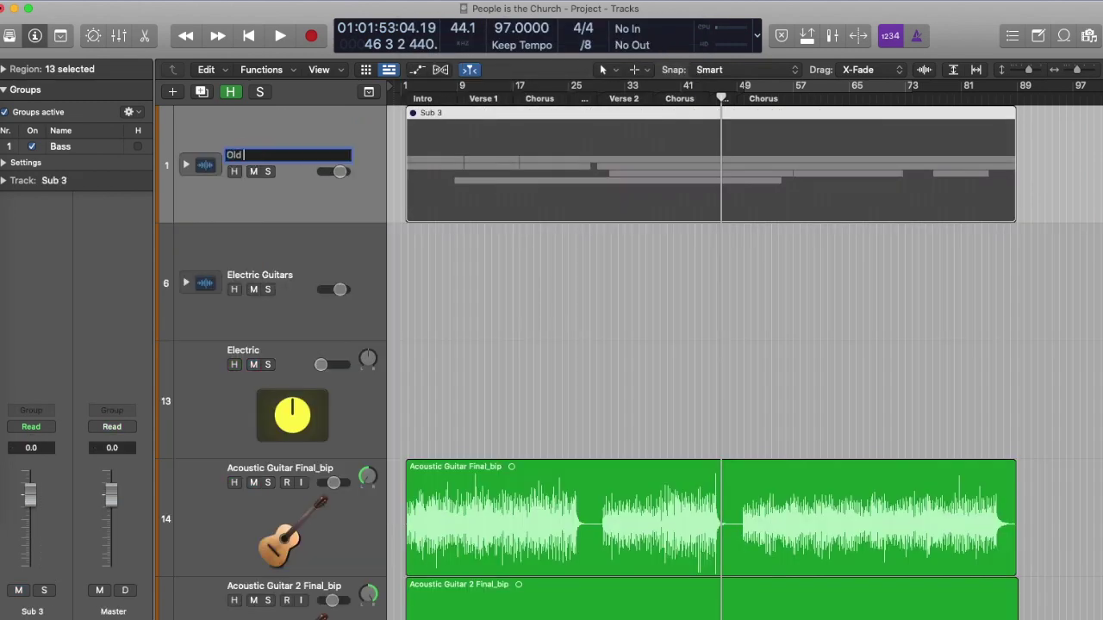
pyautogui.write('Old Audio')
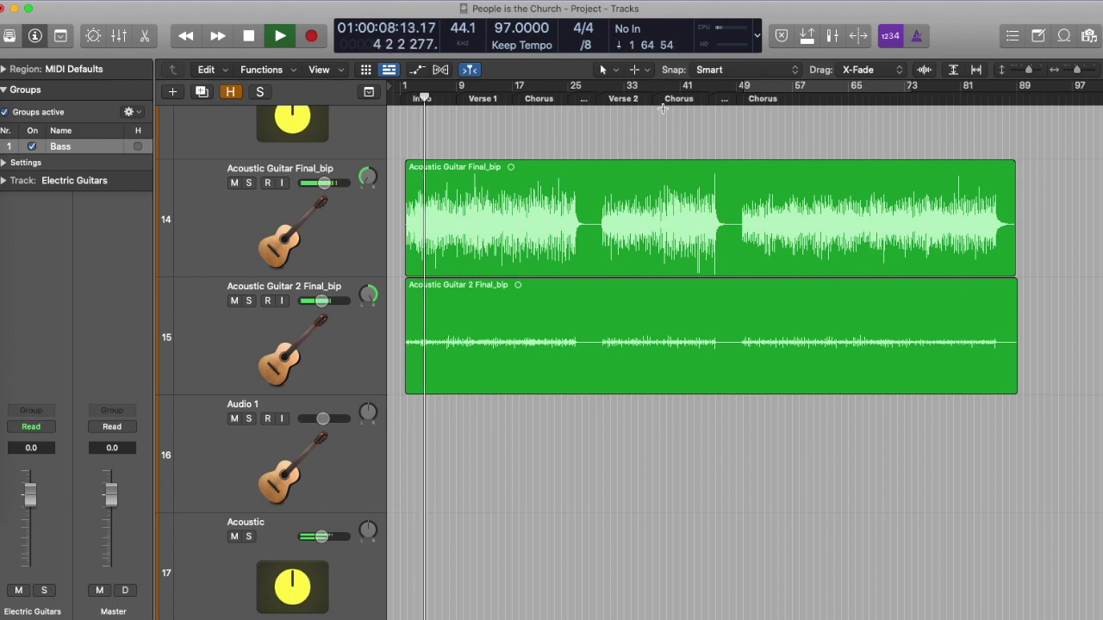
# Inspect the channel strips of Acoustic Guitar Final_bip and Acoustic Guitar 2 Final_bip in turn during playback, and stop playback
pyautogui.click(349, 247)
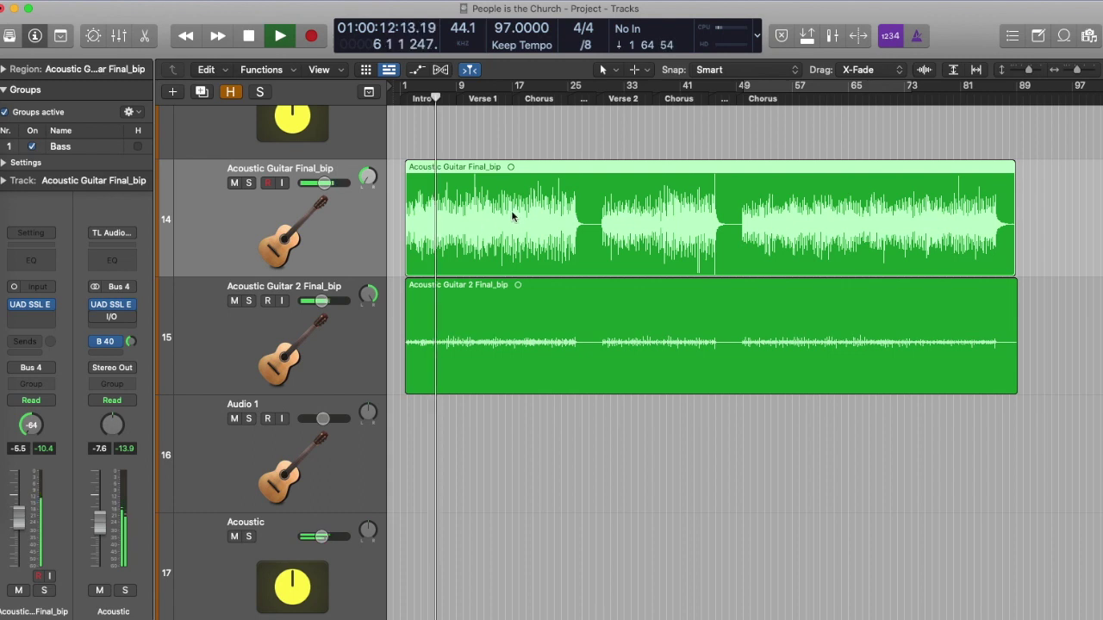
pyautogui.moveTo(32, 310)
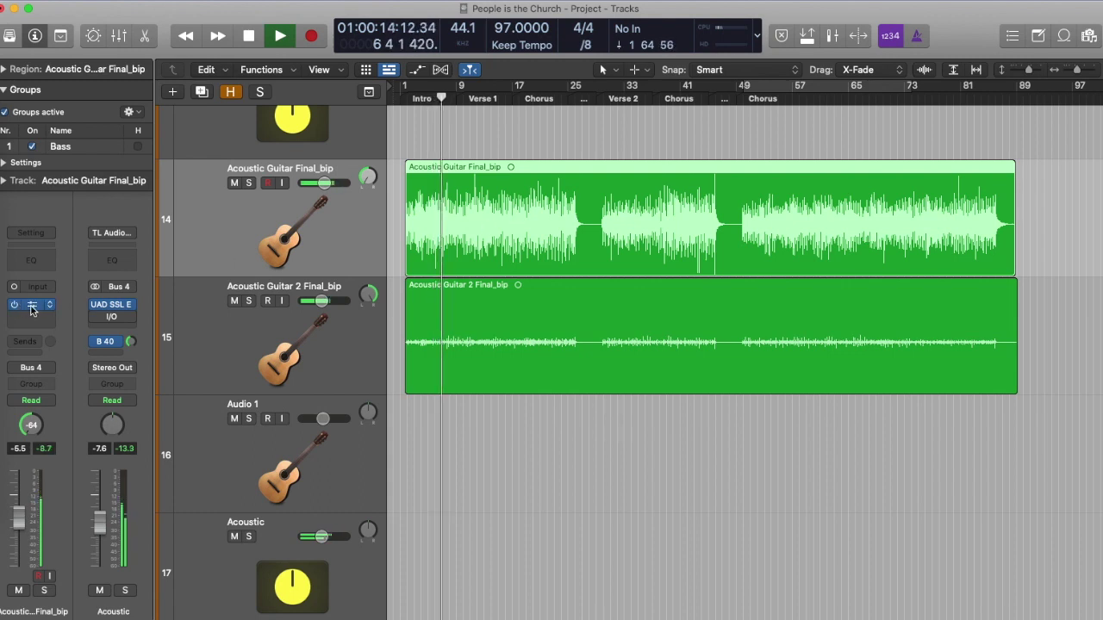
pyautogui.click(222, 338)
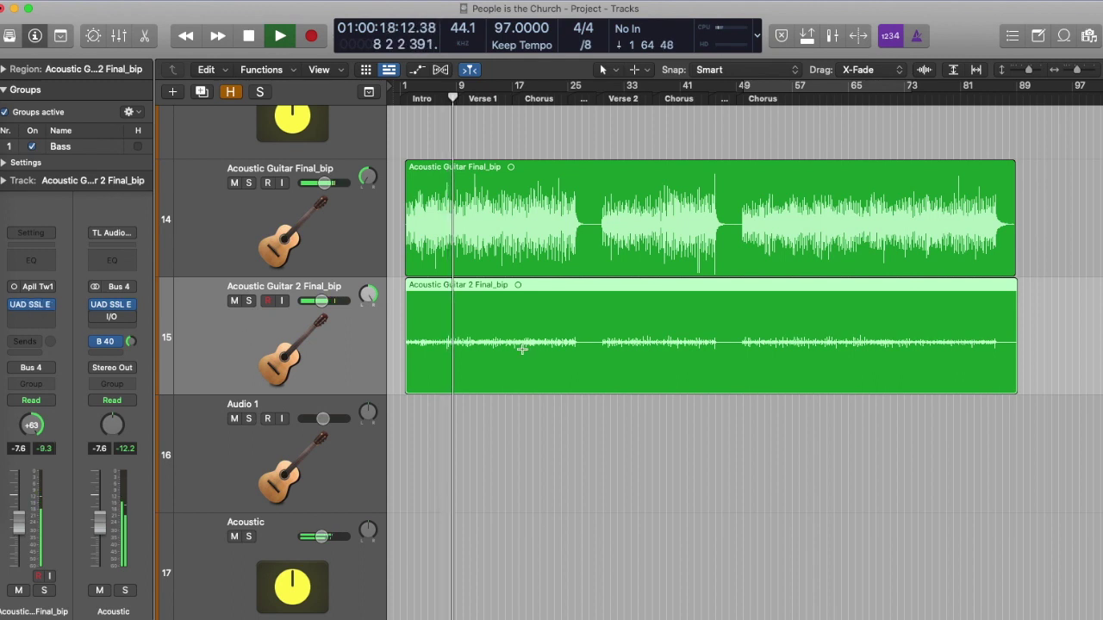
pyautogui.press('space')
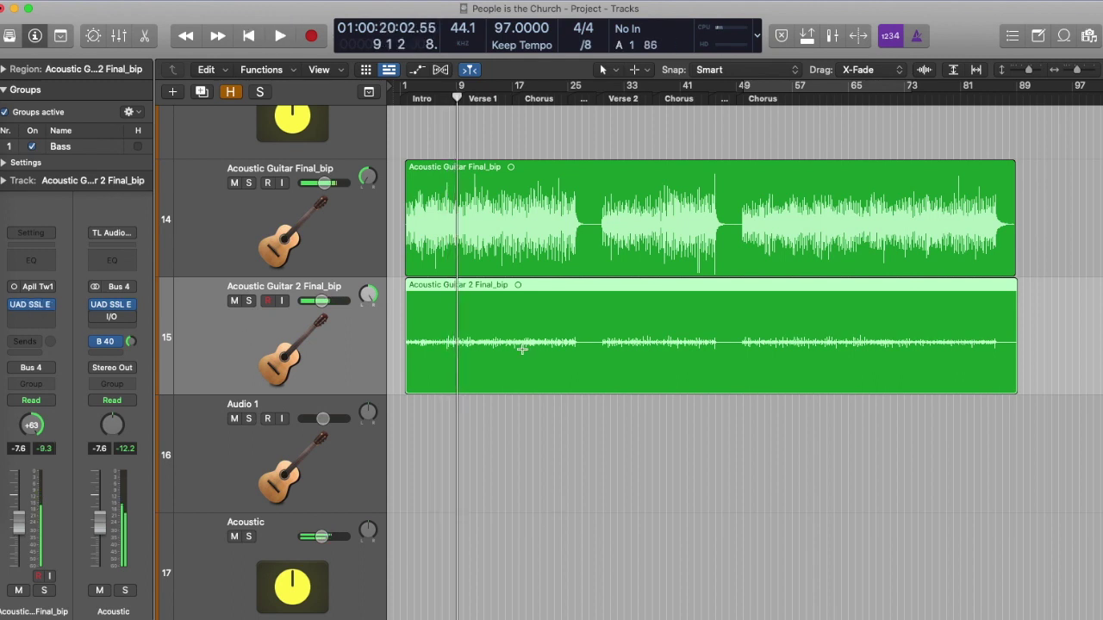